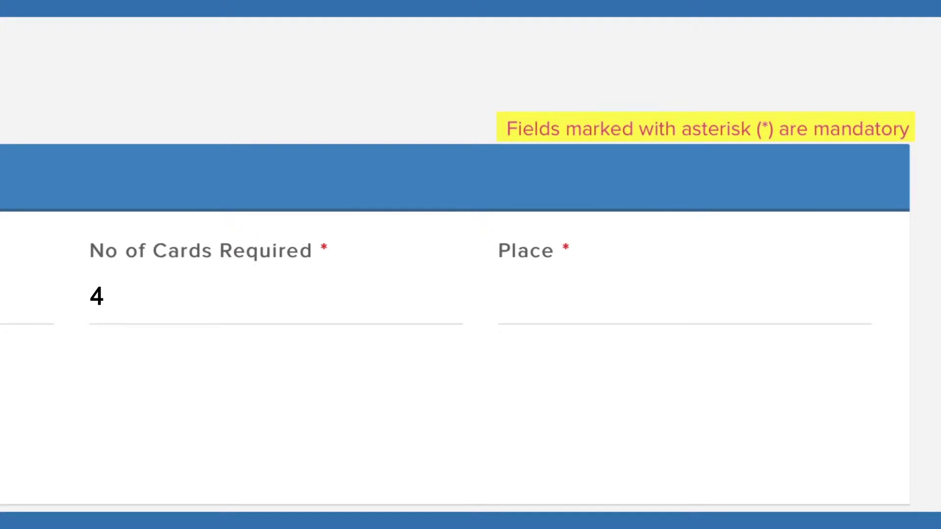
pyautogui.write('AI')
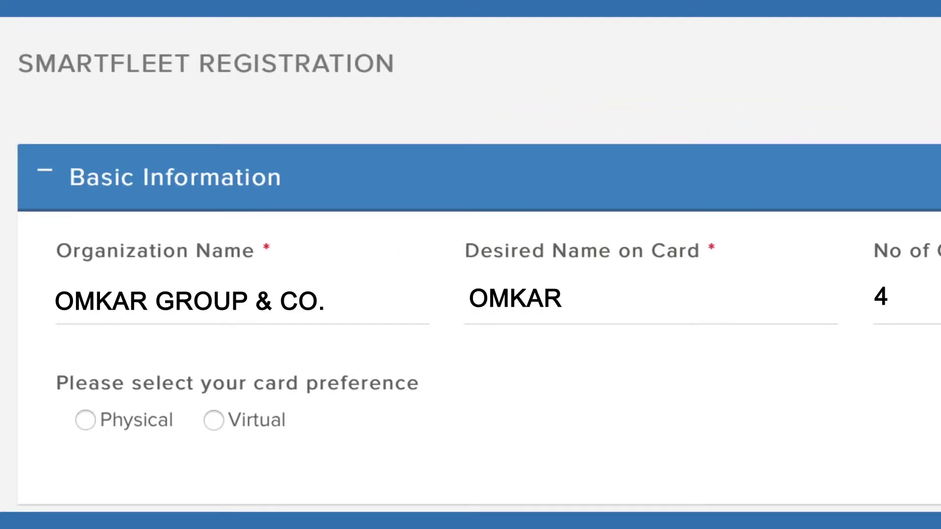
# Choose Physical as the card preference after checking the Virtual option's fees
pyautogui.click(86, 420)
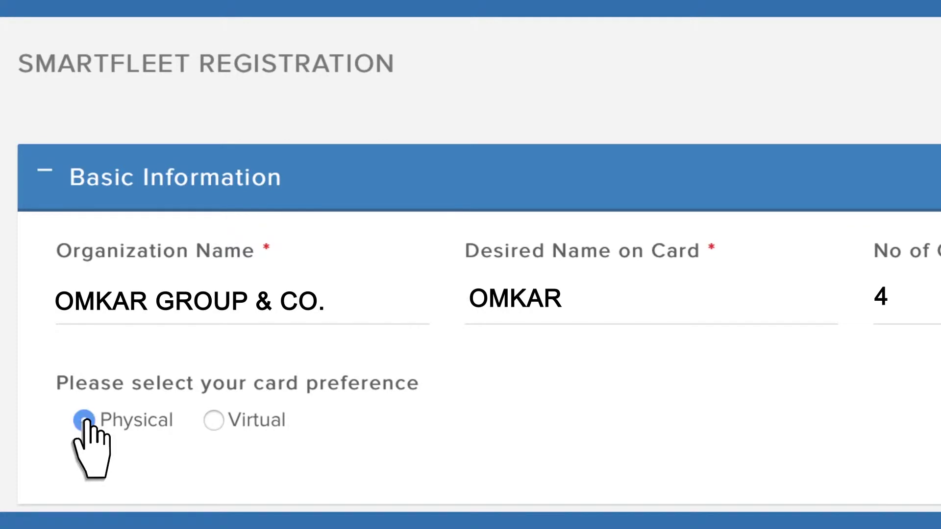
pyautogui.click(213, 421)
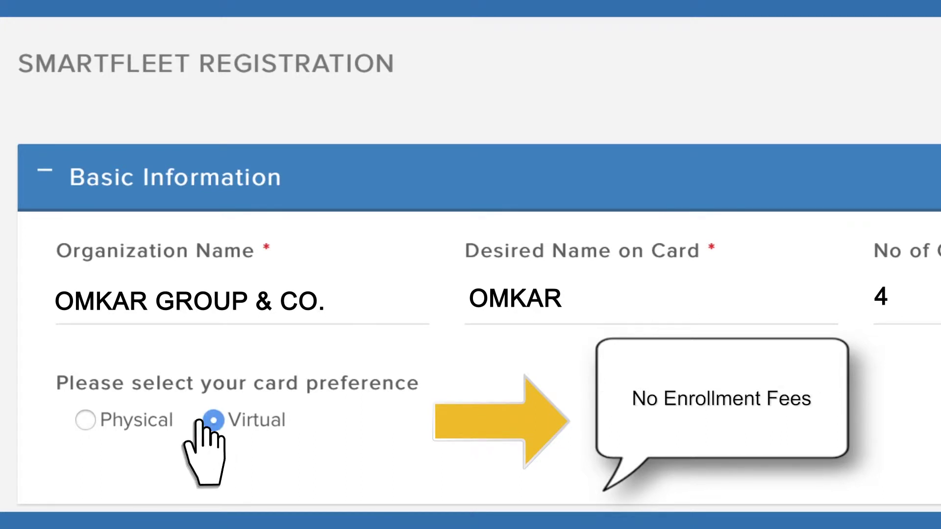
pyautogui.click(84, 421)
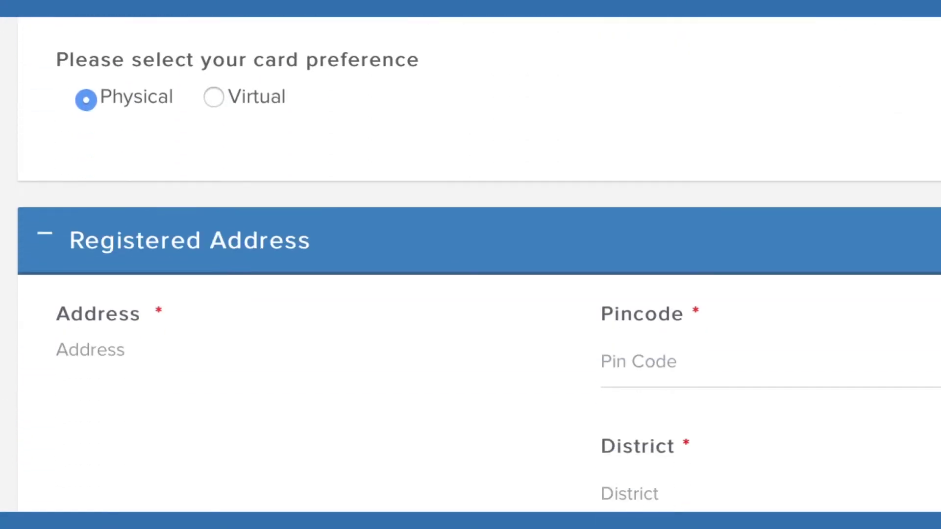
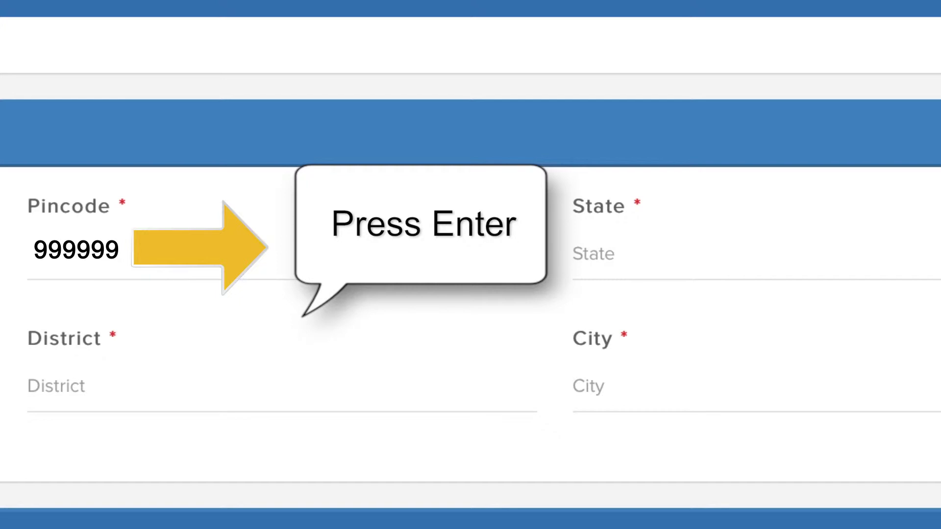
# Auto-fill State Maharashtra, District Thane and City Mumbai from pincode 999999
pyautogui.press('Return')
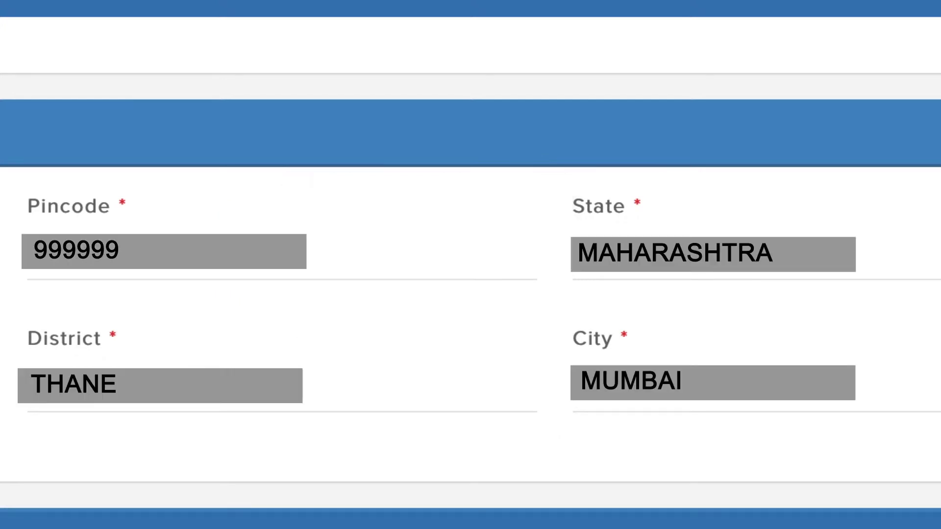
pyautogui.scroll(-2, 472, 294)
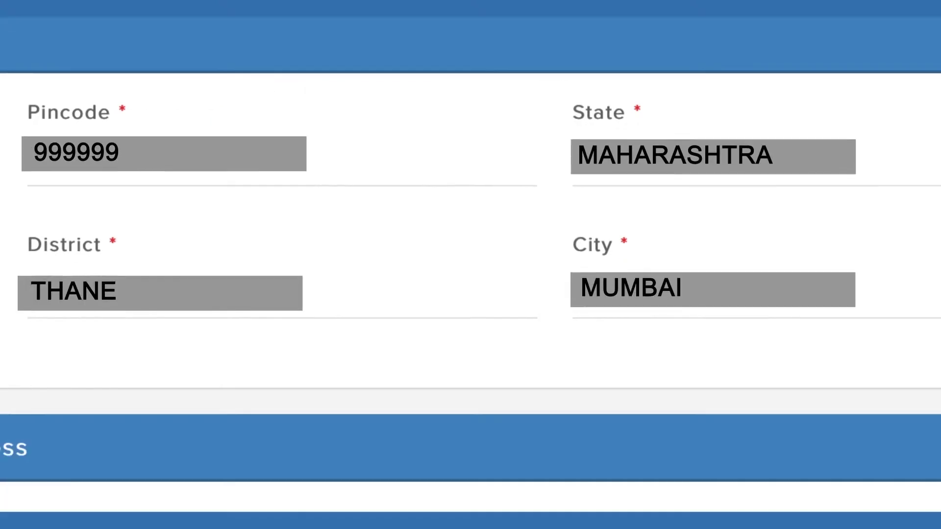
pyautogui.scroll(-2, 470, 294)
pyautogui.scroll(-2, 470, 294)
pyautogui.scroll(-2, 470, 294)
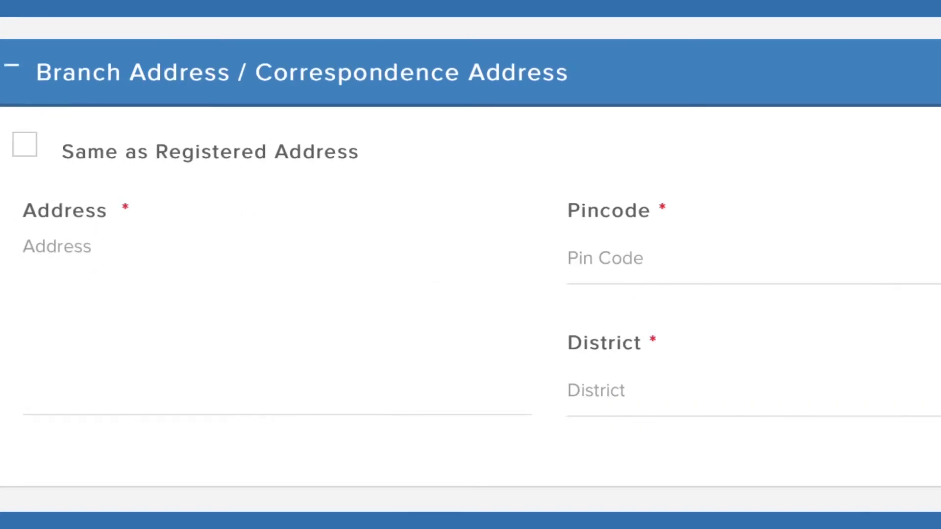
# Tick 'Same as Registered Address' for both the branch and card delivery addresses
pyautogui.click(53, 144)
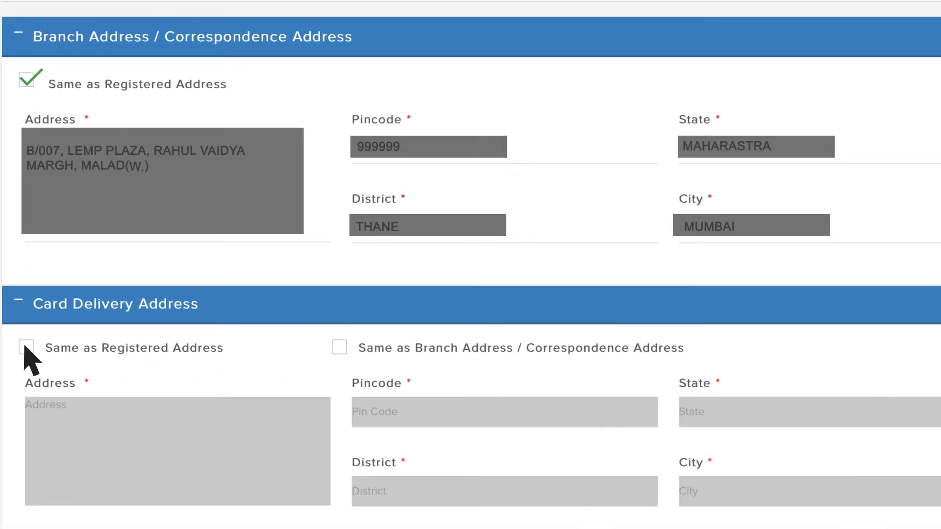
pyautogui.click(27, 348)
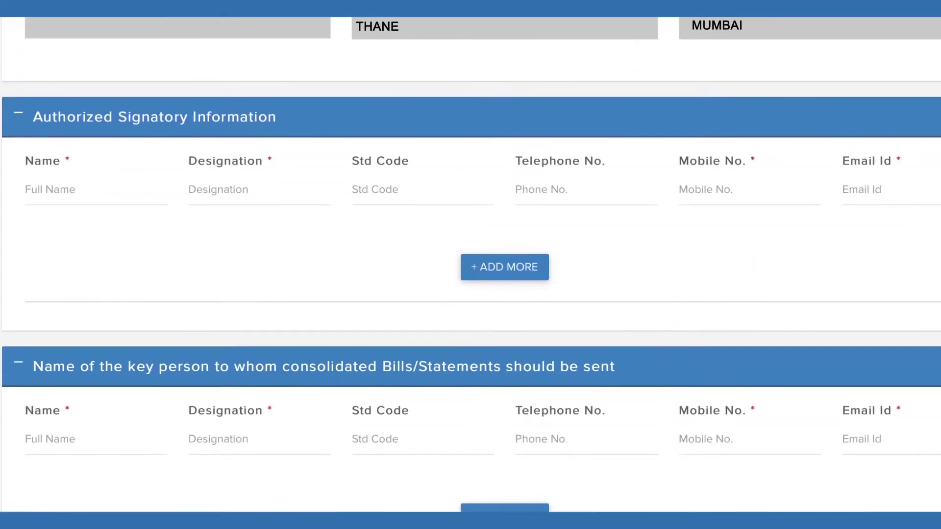
pyautogui.write('OMKAR')
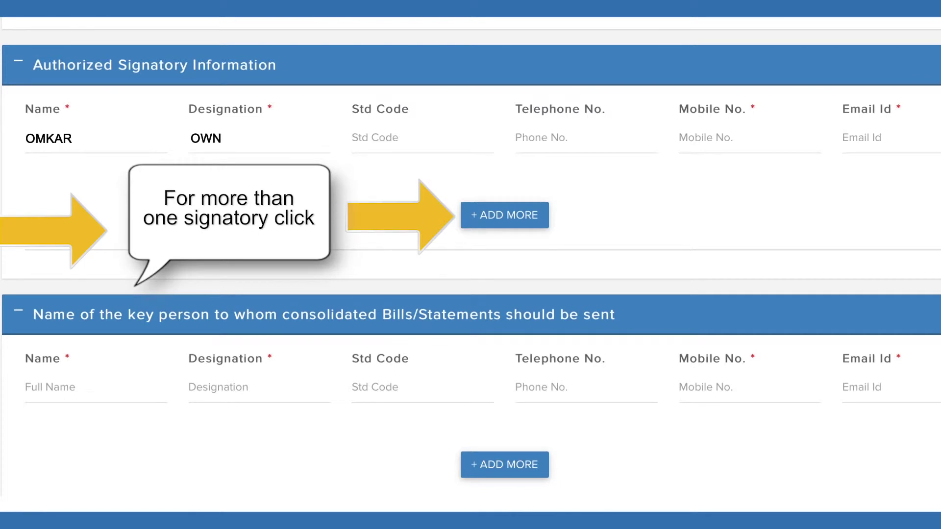
pyautogui.write('ER')
# Enter the owner's name, designation, STD code, phone, mobile and email for signatory and key person
pyautogui.press('Tab')
pyautogui.write('025')
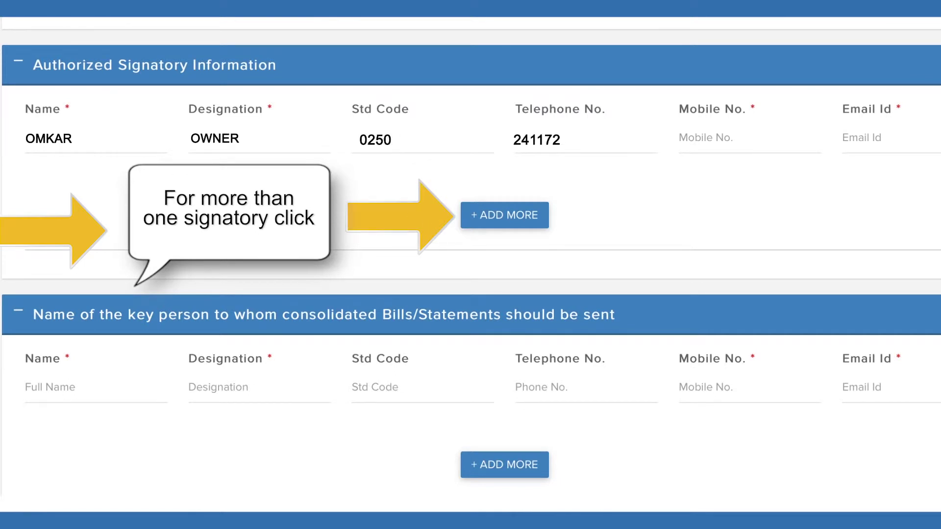
pyautogui.write('0')
pyautogui.press('Tab')
pyautogui.write('8')
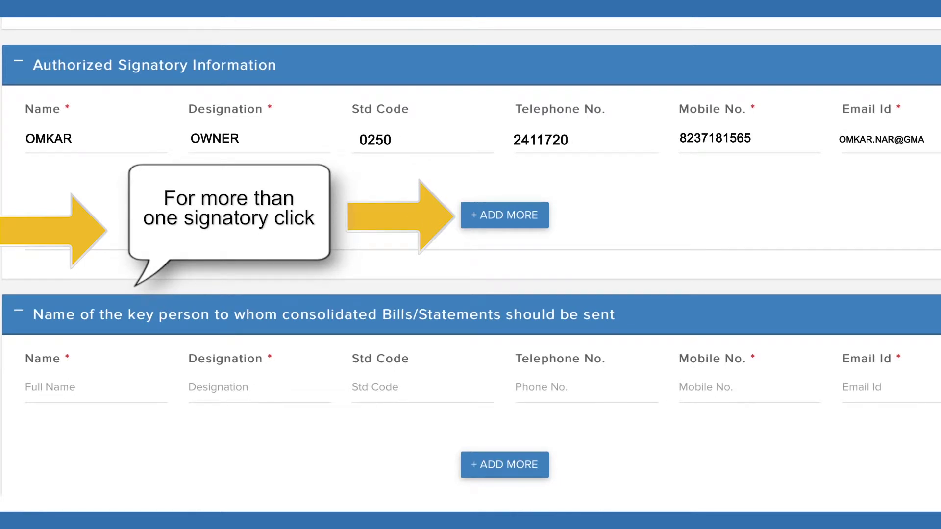
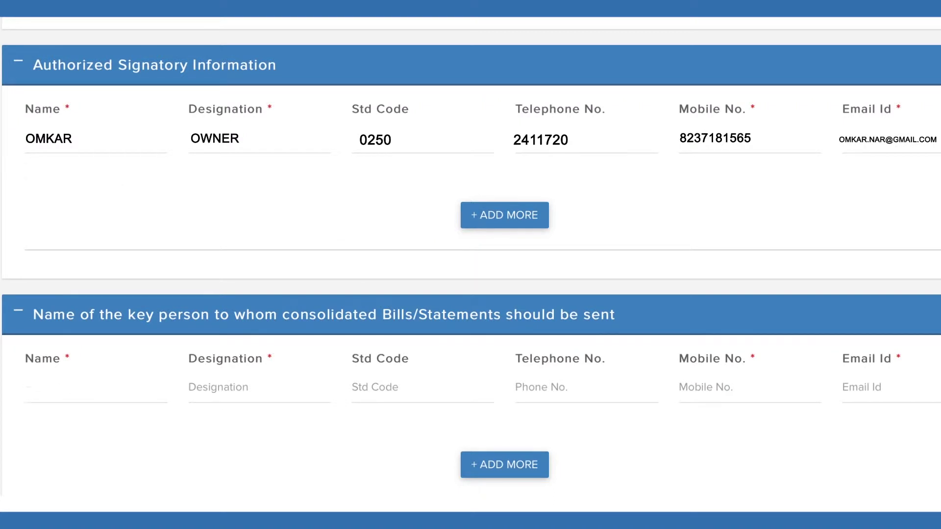
pyautogui.write('OMKAR')
pyautogui.press('Tab')
pyautogui.write('OWNER')
pyautogui.press('Tab')
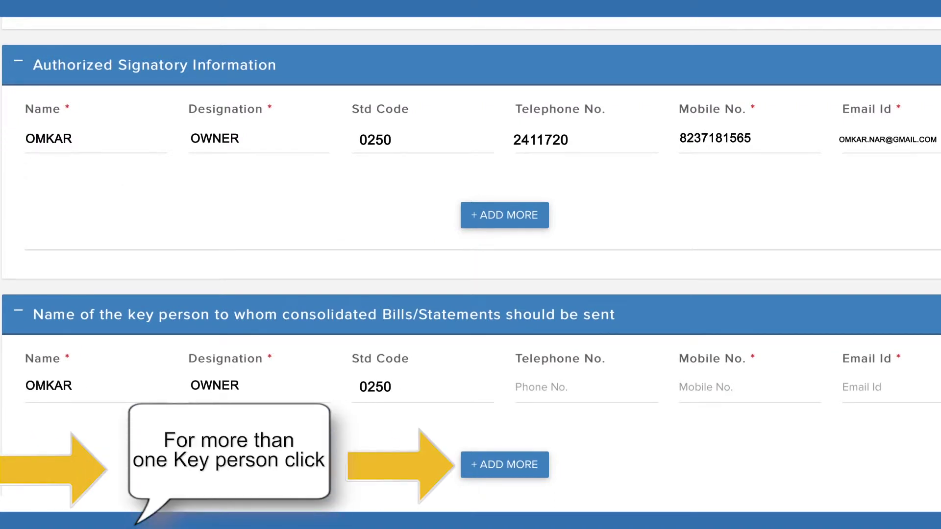
pyautogui.write('20')
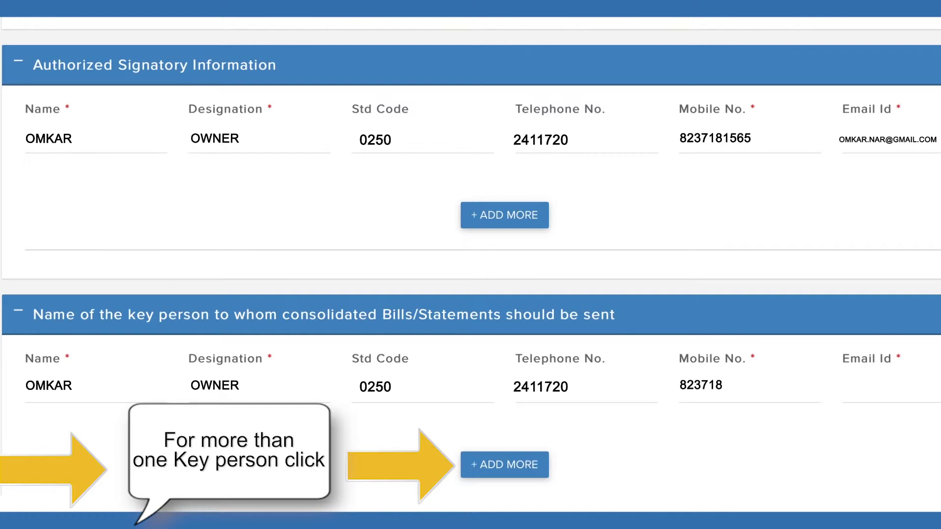
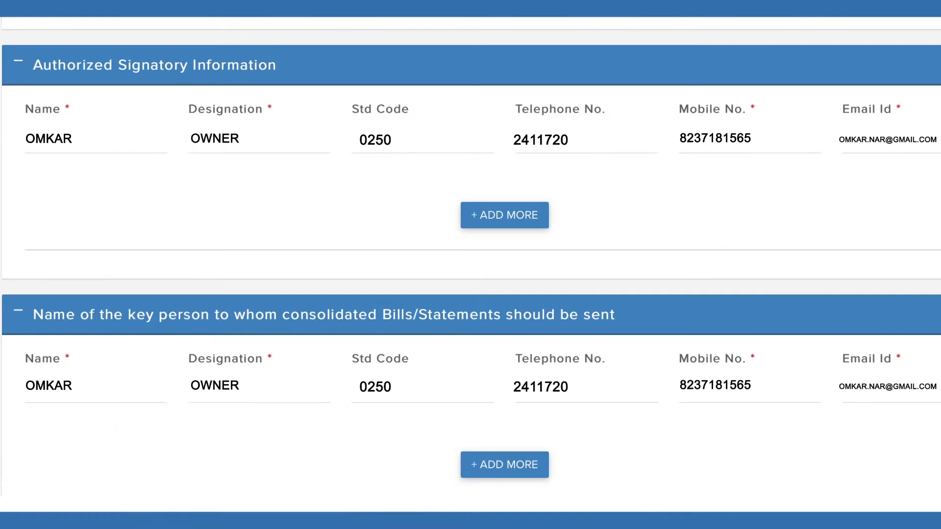
pyautogui.scroll(-2, 470, 265)
pyautogui.scroll(-2, 220, 184)
pyautogui.scroll(-2, 221, 184)
pyautogui.scroll(-2, 221, 184)
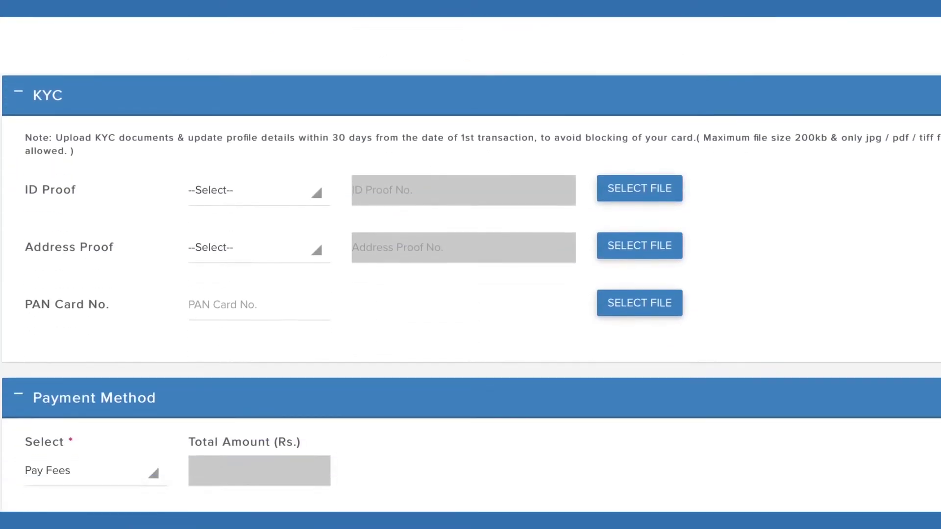
# Select PAN Card as ID proof, enter its number and upload the PAN Card image
pyautogui.click(221, 173)
pyautogui.click(214, 178)
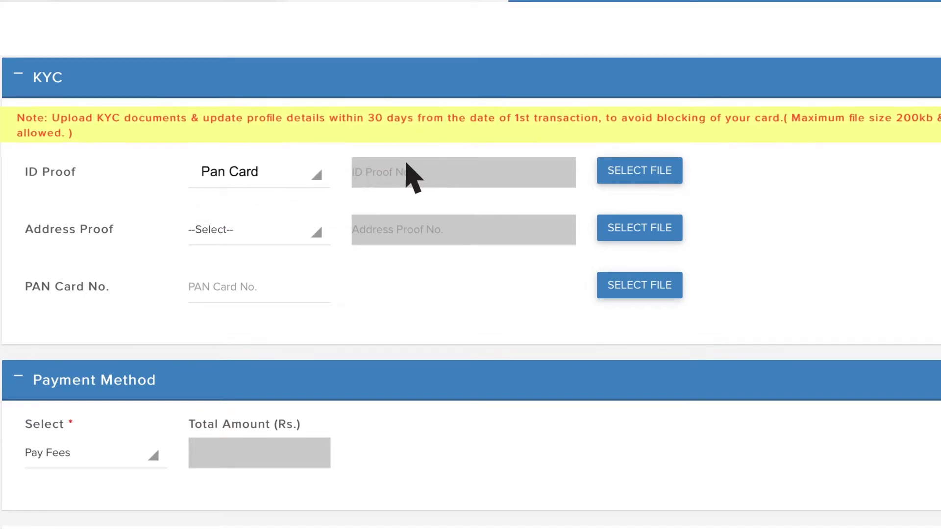
pyautogui.click(462, 169)
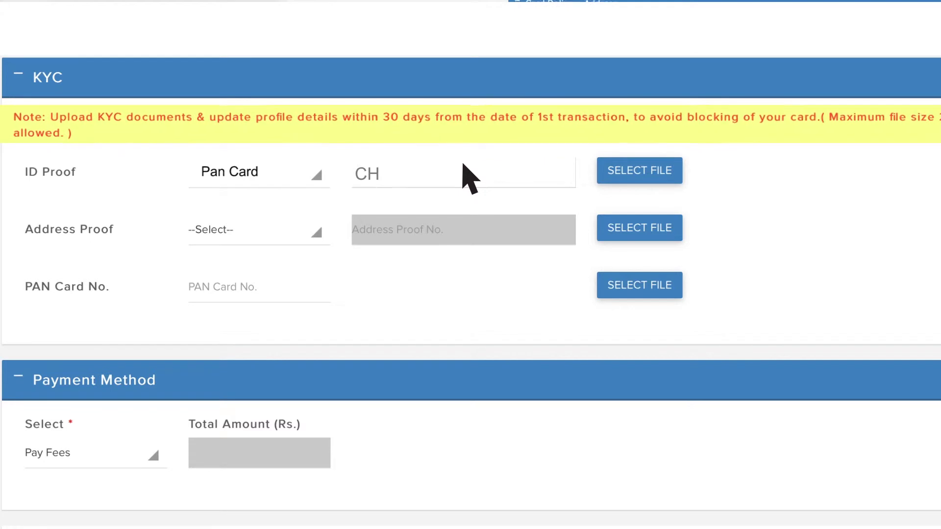
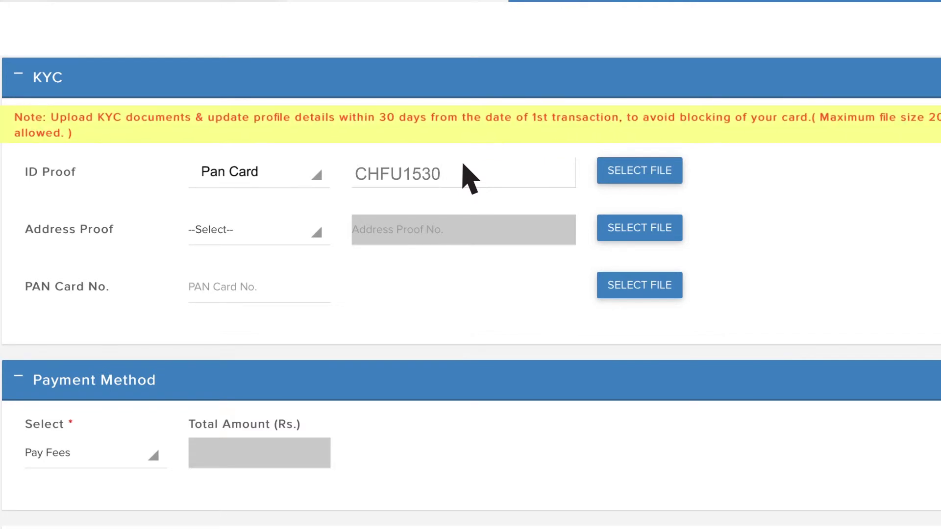
pyautogui.click(625, 170)
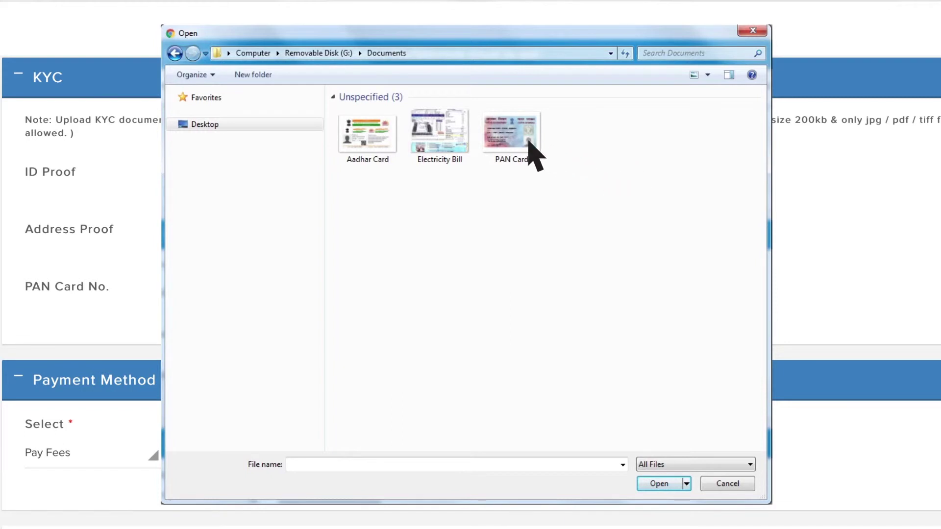
pyautogui.click(514, 150)
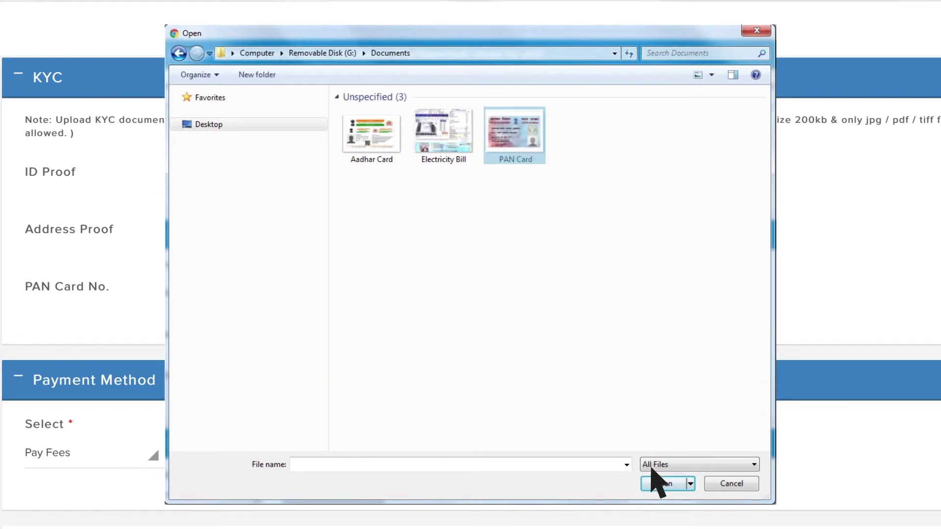
pyautogui.click(657, 484)
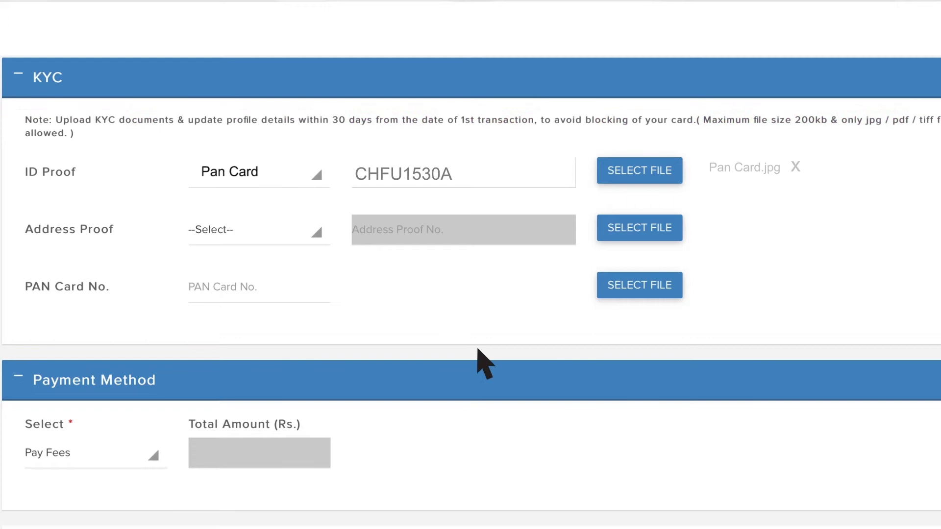
# Select Electricity Bill as address proof, enter its number and upload the bill image
pyautogui.click(318, 236)
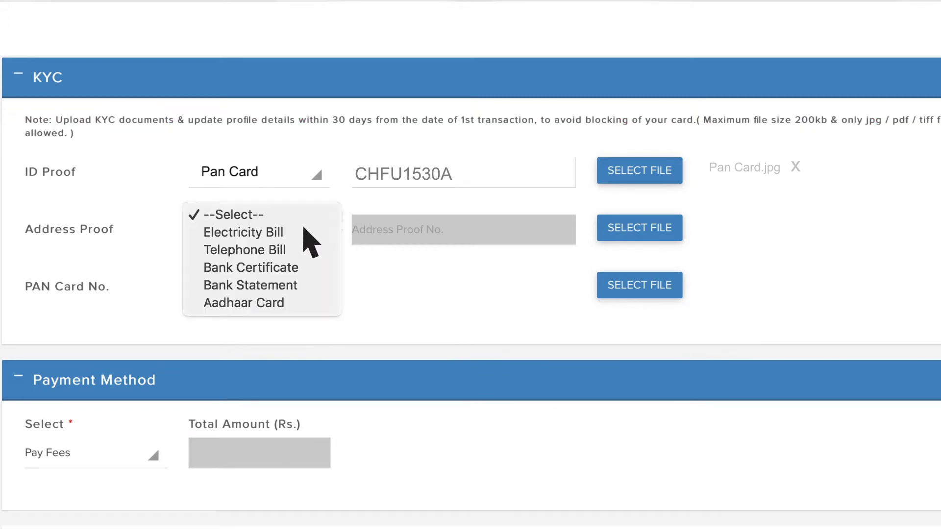
pyautogui.click(244, 234)
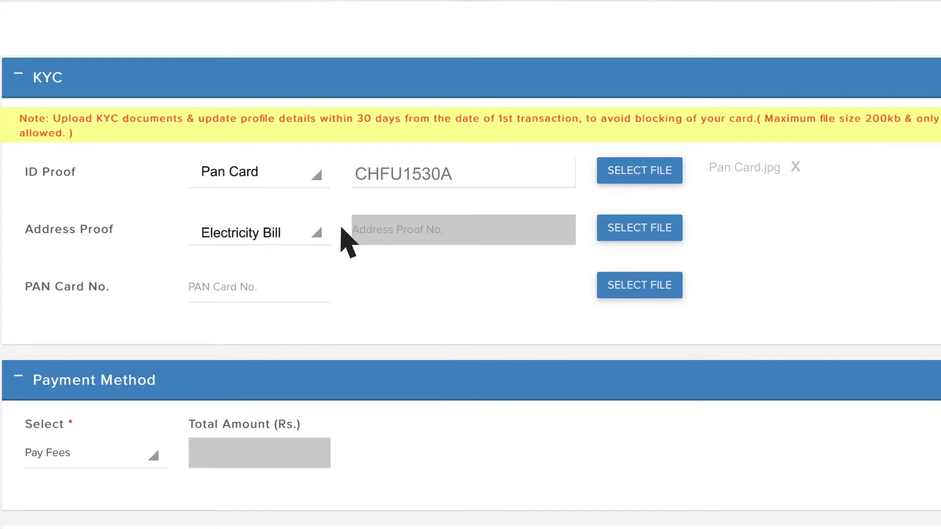
pyautogui.click(462, 229)
pyautogui.write('98765432')
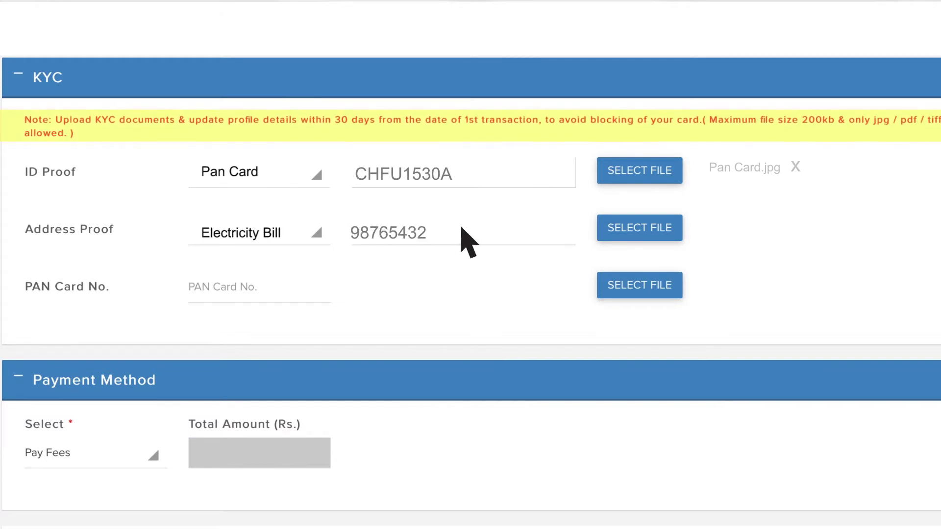
pyautogui.write('1')
pyautogui.click(632, 230)
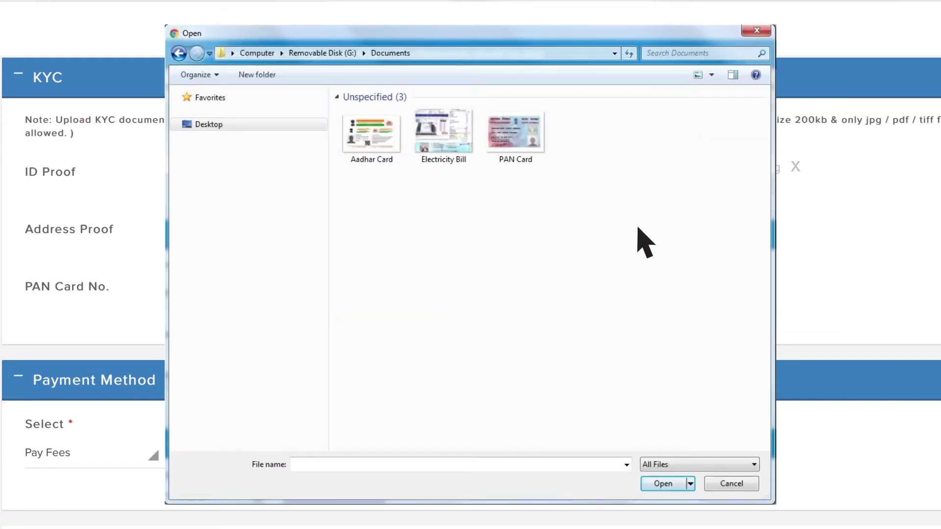
pyautogui.click(442, 140)
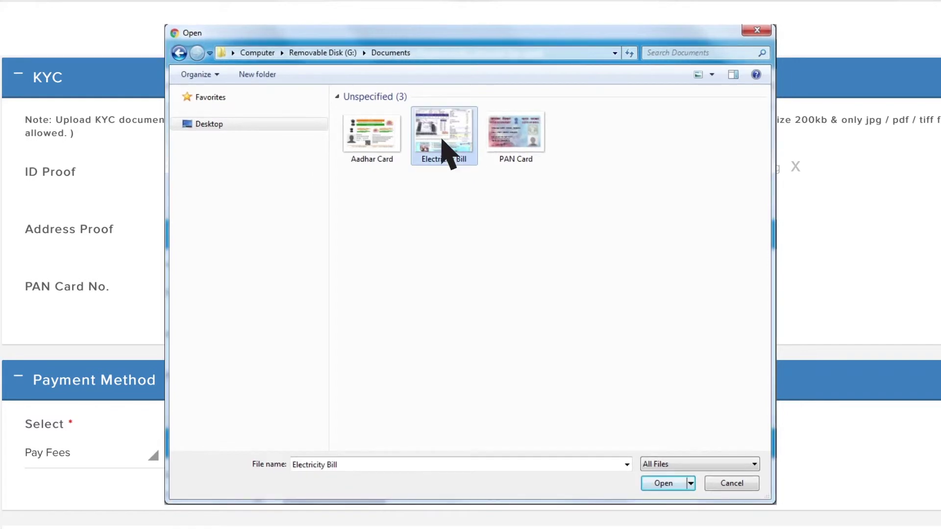
pyautogui.click(663, 484)
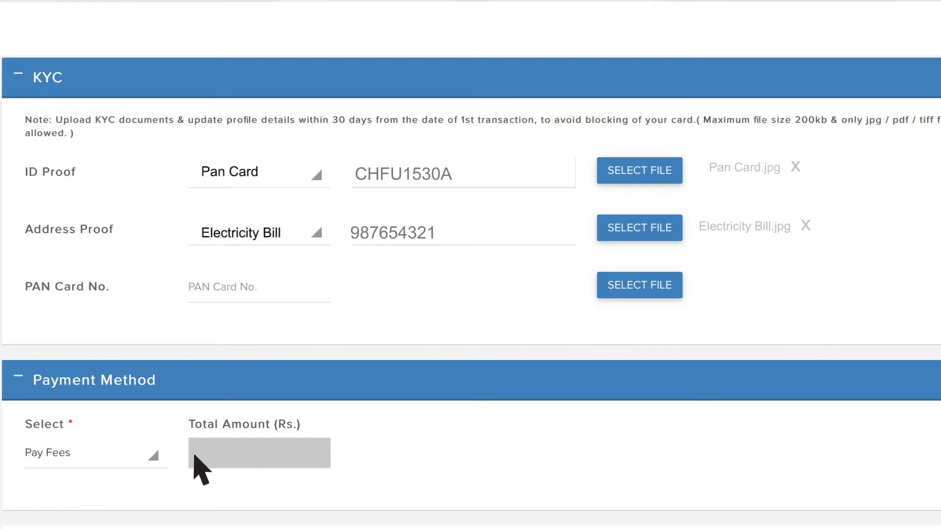
# Select Pay Fees as the payment method and submit the registration form
pyautogui.click(153, 454)
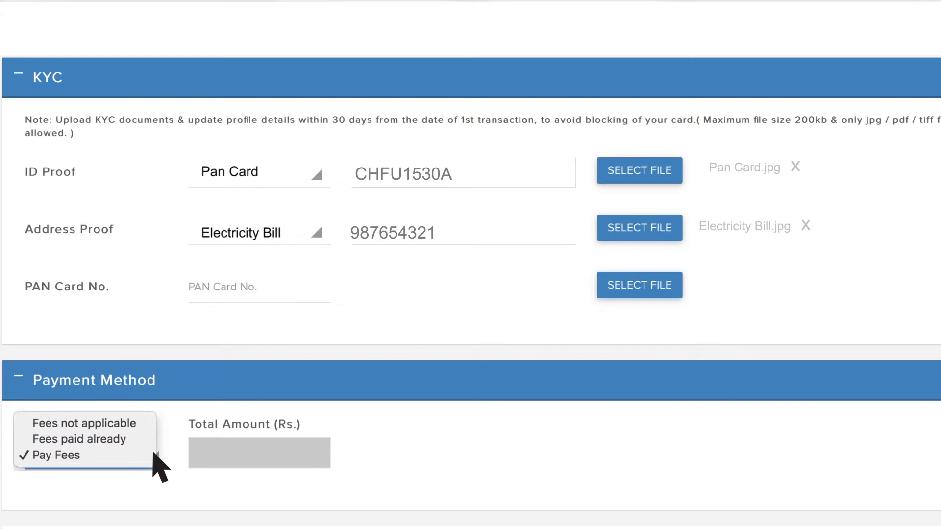
pyautogui.click(52, 454)
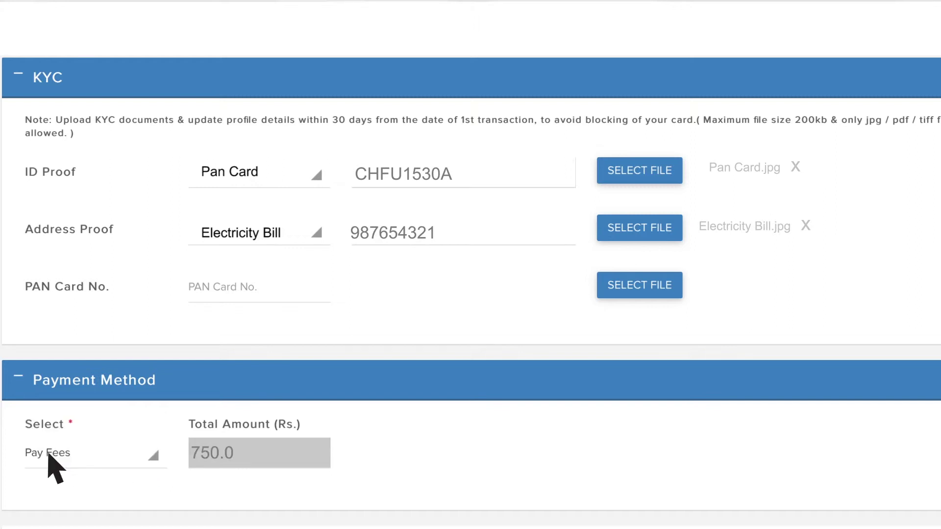
pyautogui.scroll(-4, 52, 464)
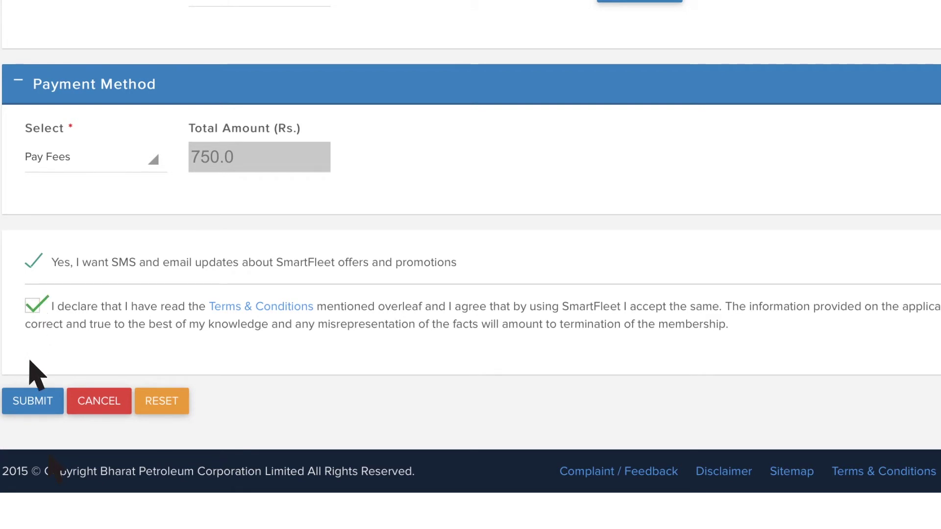
pyautogui.click(35, 404)
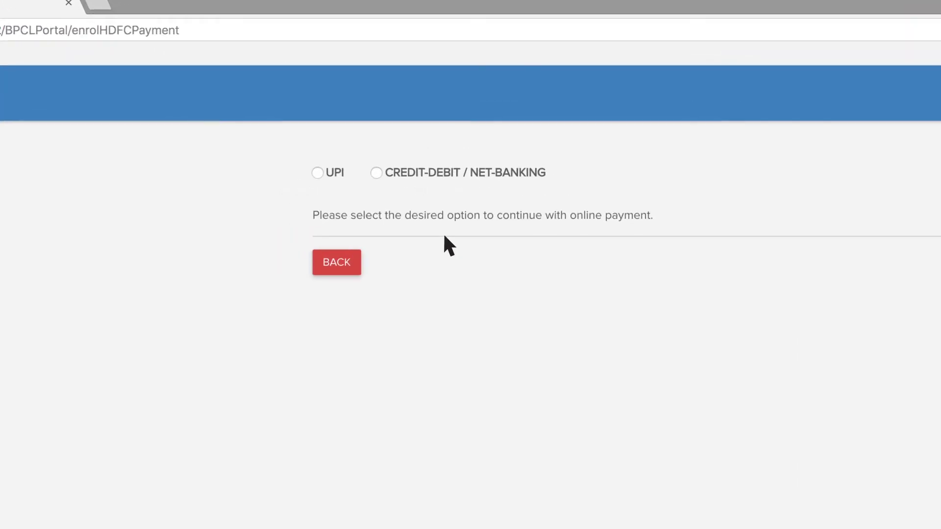
# Choose CREDIT-DEBIT / NET-BANKING payment with remark TWM and proceed to pay 750
pyautogui.click(376, 173)
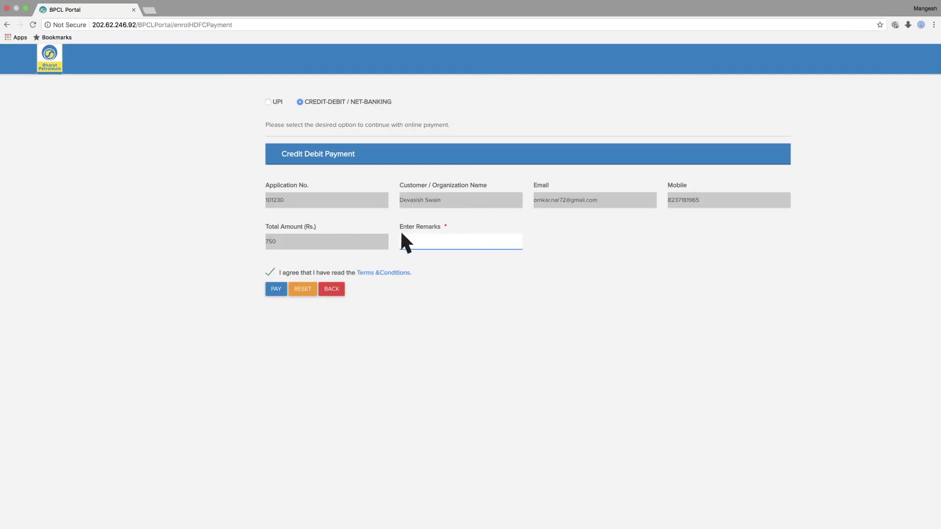
pyautogui.write('TWM')
pyautogui.click(277, 290)
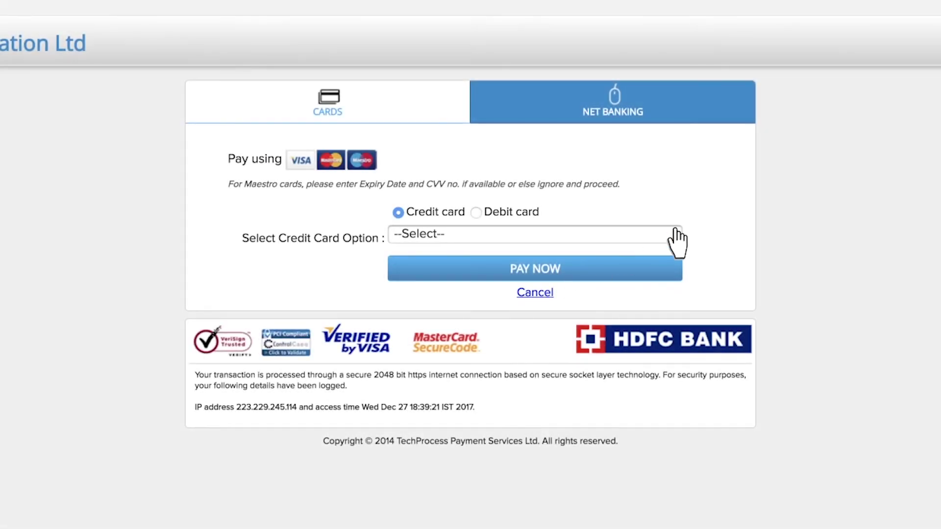
# Enter VISA credit card number, holder name, expiry month/year and CVV, then pay
pyautogui.click(677, 241)
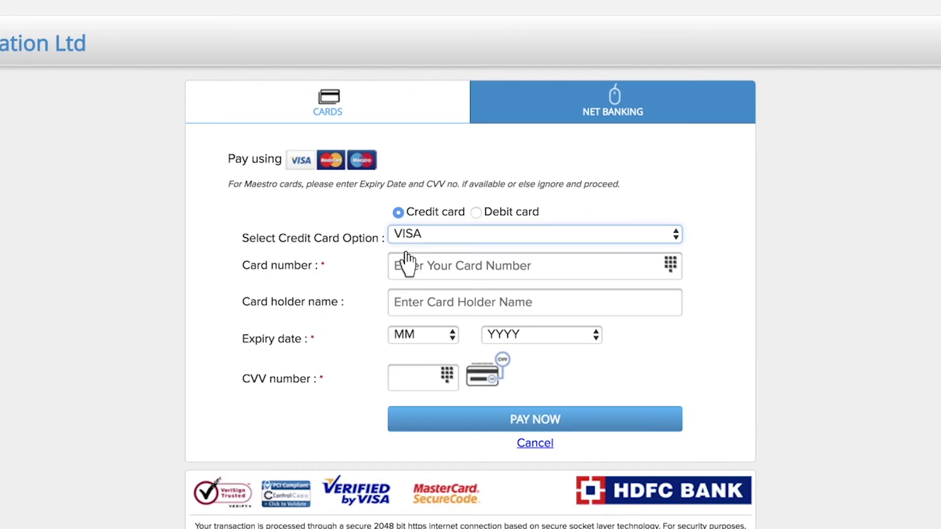
pyautogui.click(671, 266)
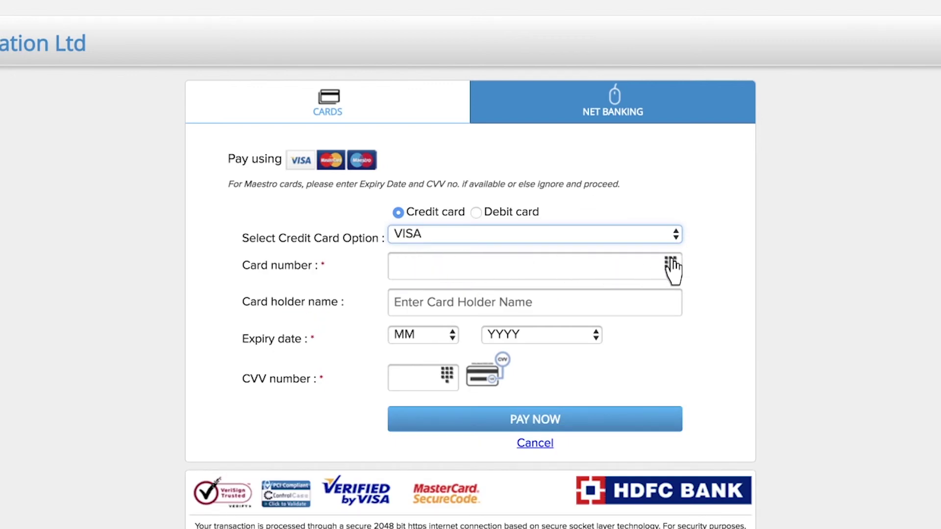
pyautogui.write('XXX-XXXX-XXXX-XXXX')
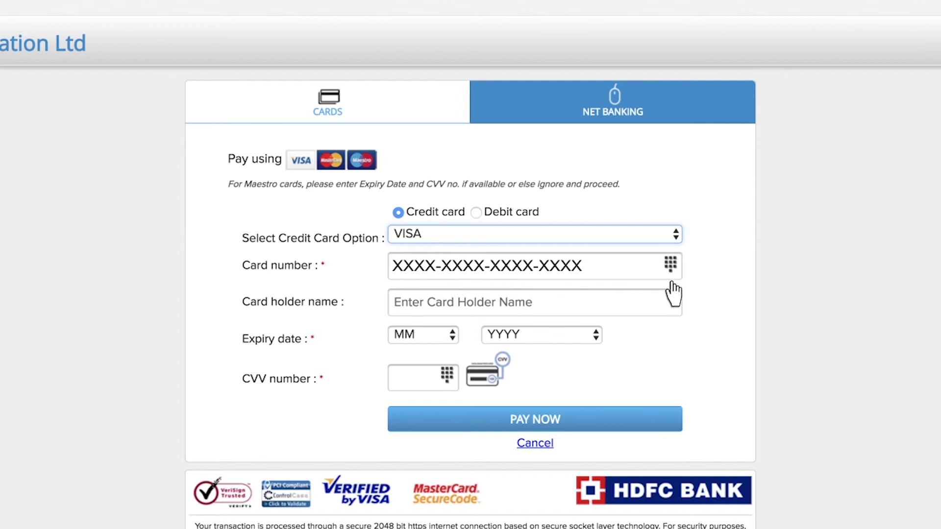
pyautogui.click(673, 316)
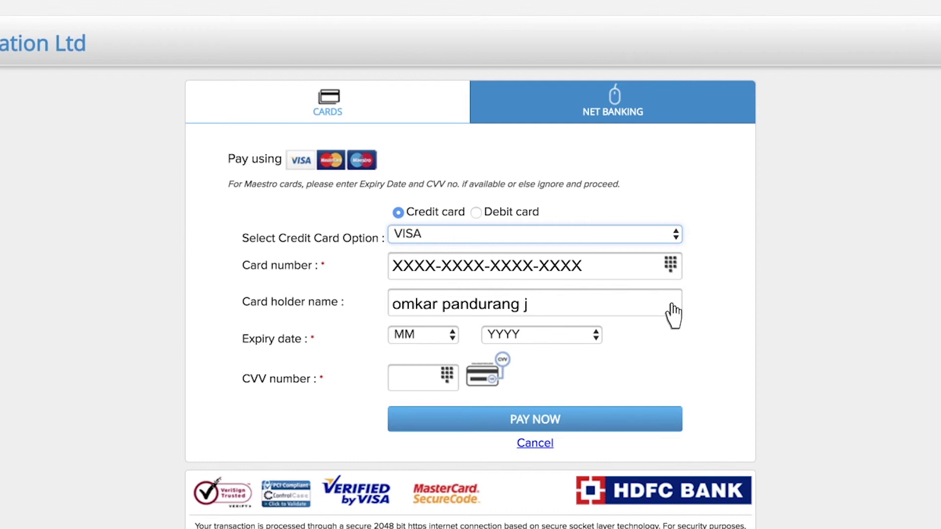
pyautogui.click(452, 334)
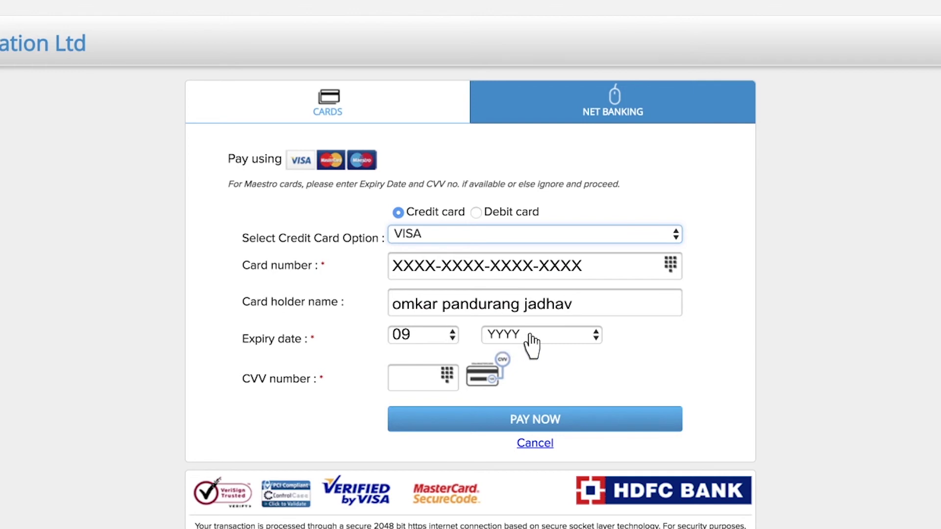
pyautogui.click(596, 337)
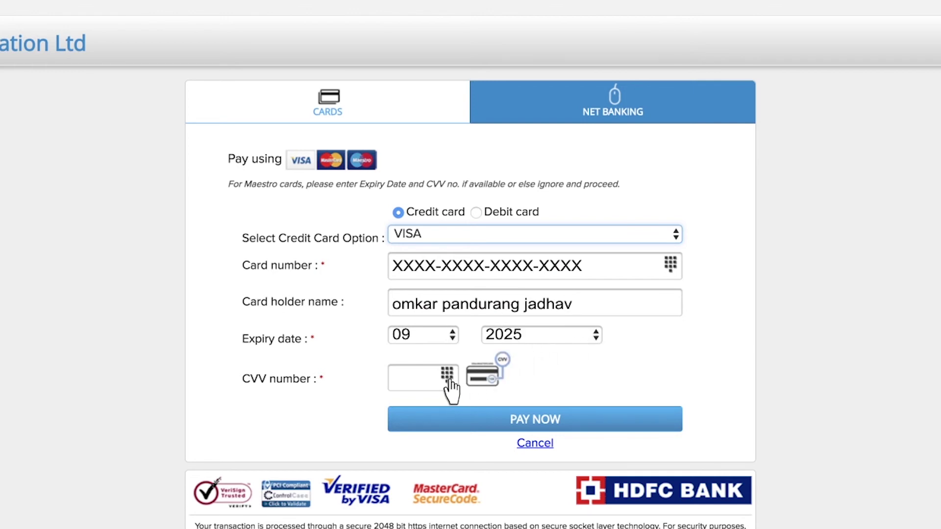
pyautogui.click(572, 421)
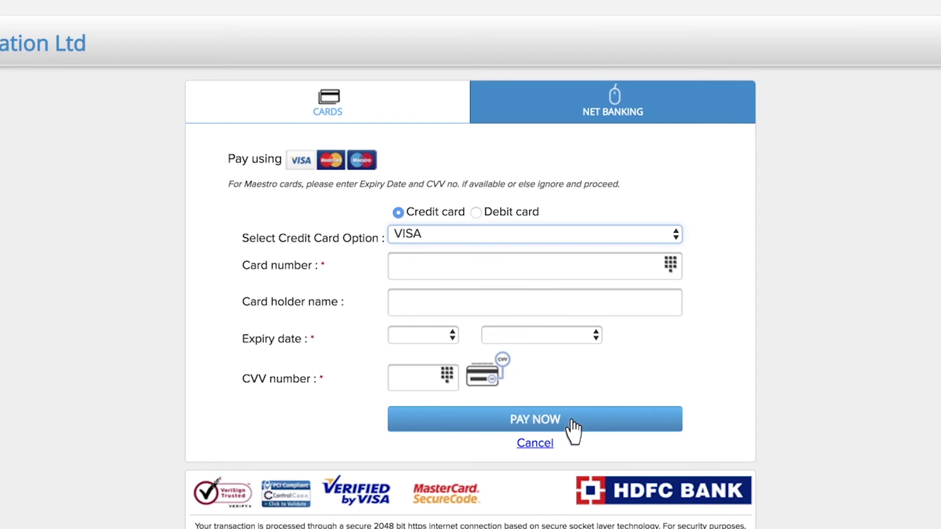